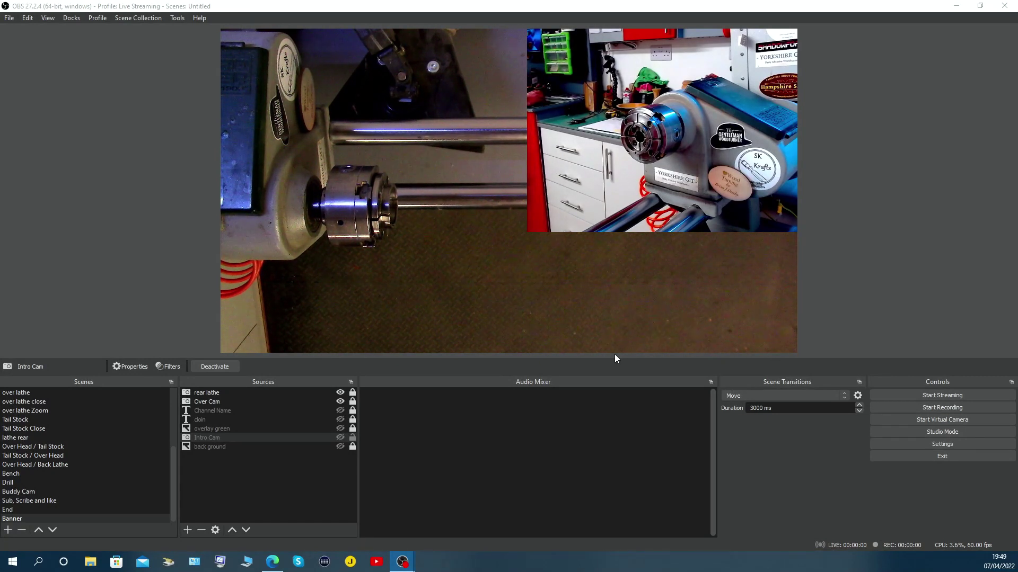
- Open the OBS Settings window from the Controls dock, landing on the General page
{"action": "left_click", "coordinate": [941, 447]}
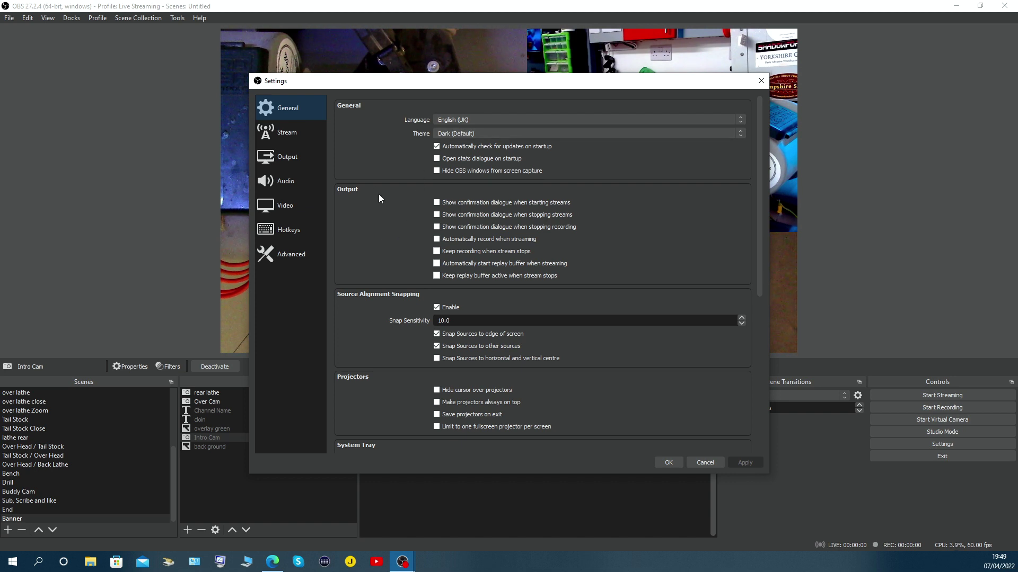
{"action": "left_click", "coordinate": [281, 136]}
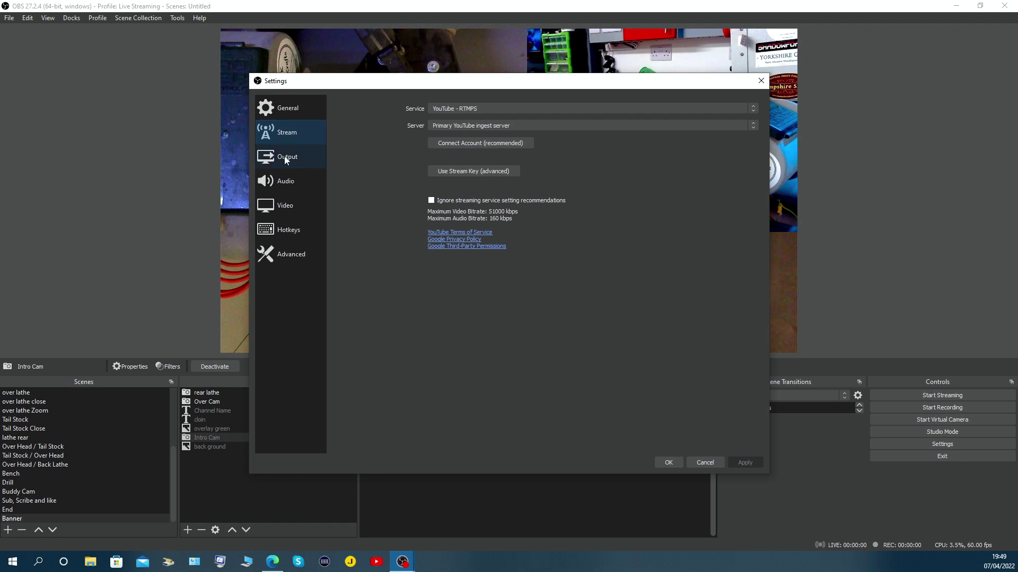
- Show Output settings, try Simple output mode, then return it to Advanced
{"action": "left_click", "coordinate": [286, 160]}
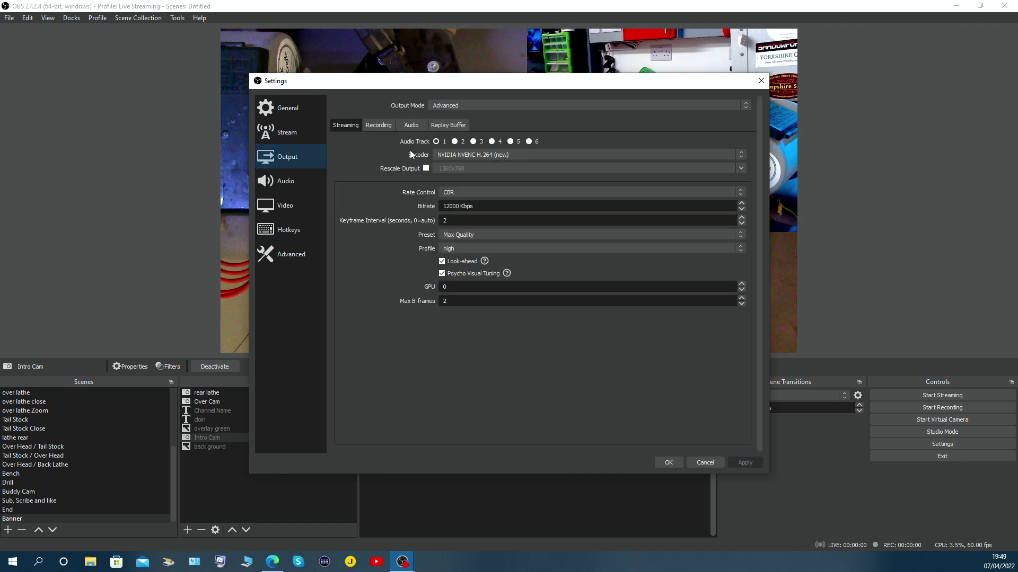
{"action": "left_click", "coordinate": [463, 107]}
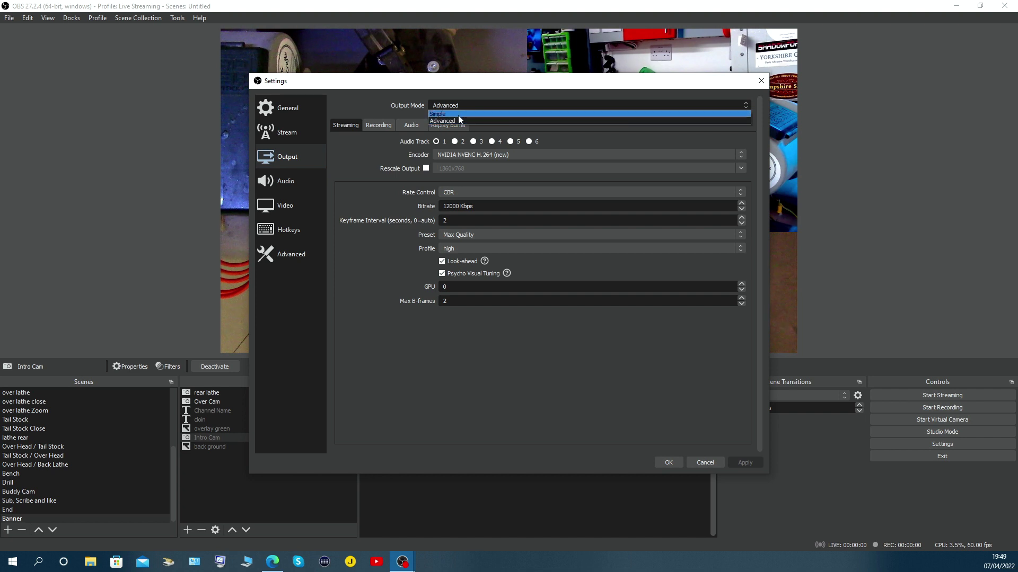
{"action": "left_click", "coordinate": [458, 114]}
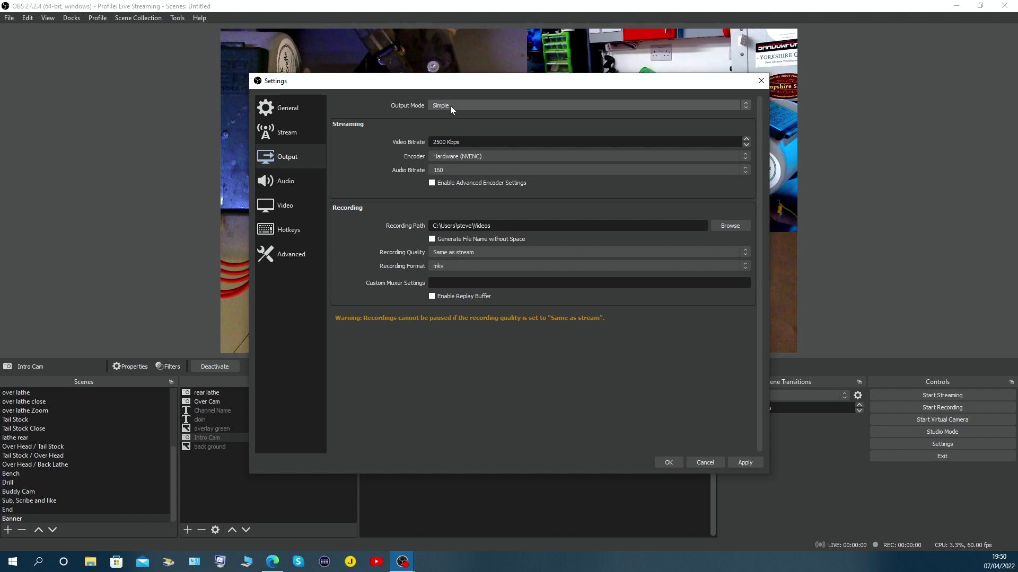
{"action": "left_click", "coordinate": [451, 106]}
{"action": "left_click", "coordinate": [452, 121]}
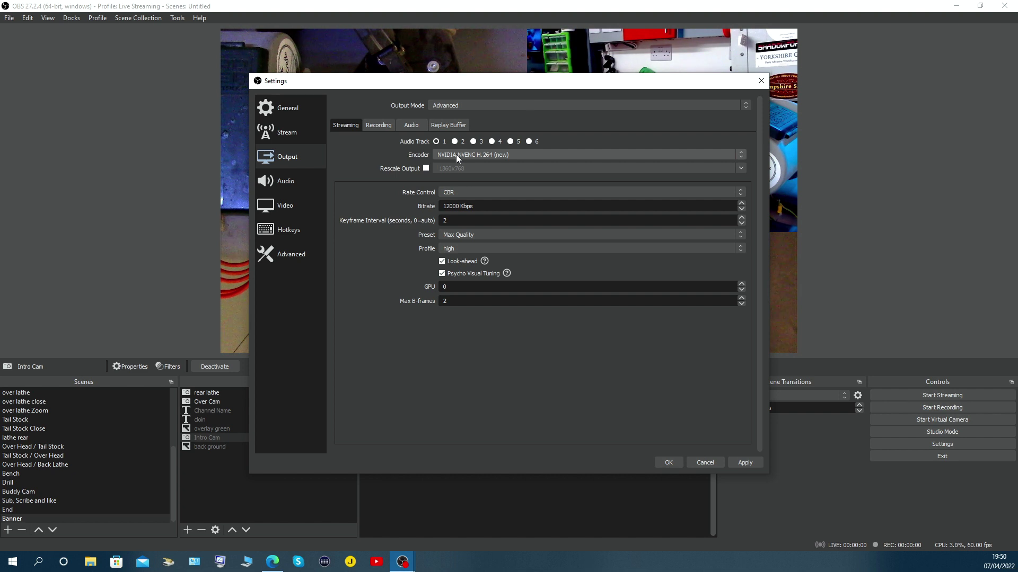
{"action": "left_click", "coordinate": [456, 154]}
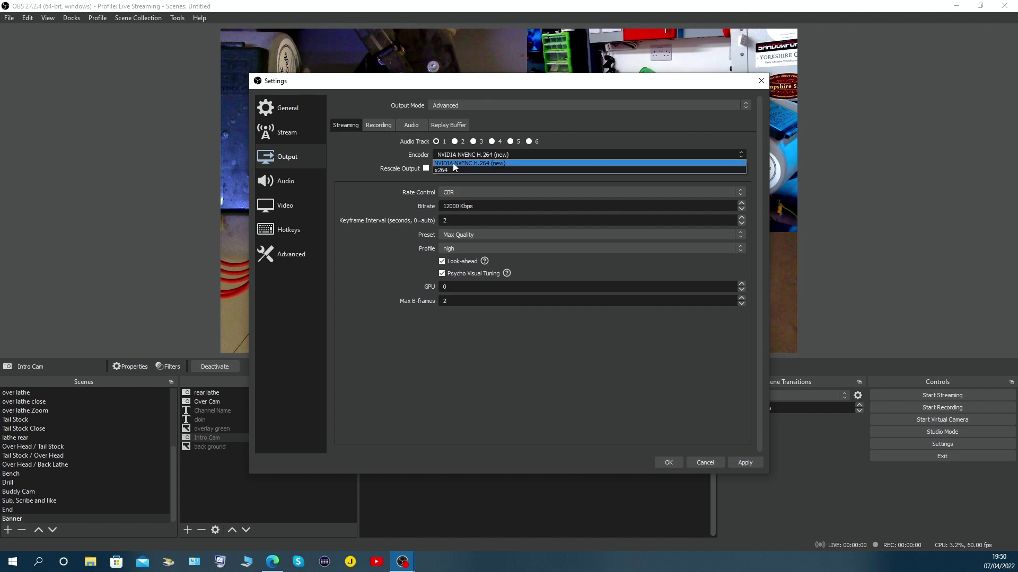
{"action": "left_click", "coordinate": [454, 163]}
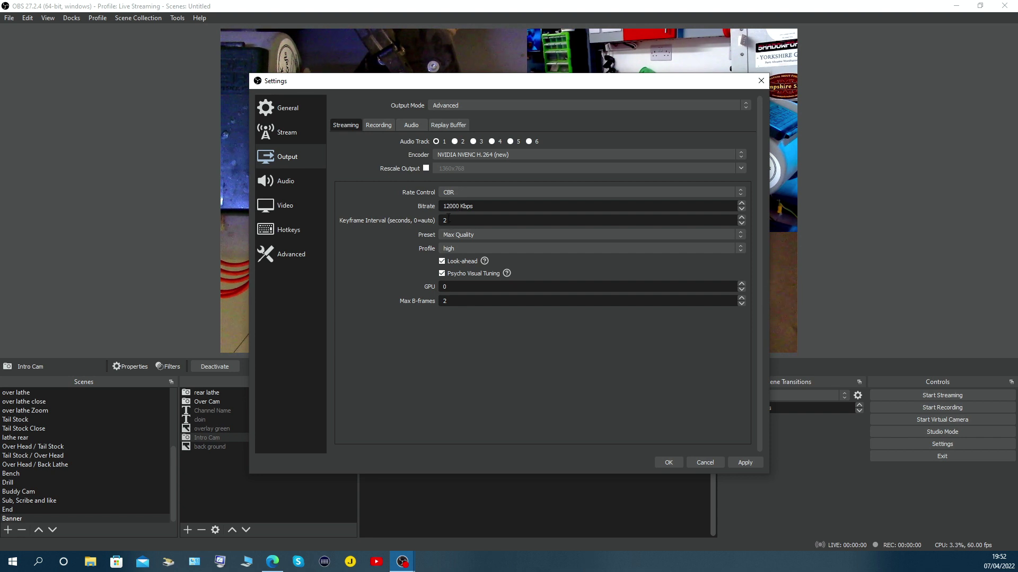
{"action": "left_click", "coordinate": [473, 234]}
{"action": "left_click", "coordinate": [468, 251]}
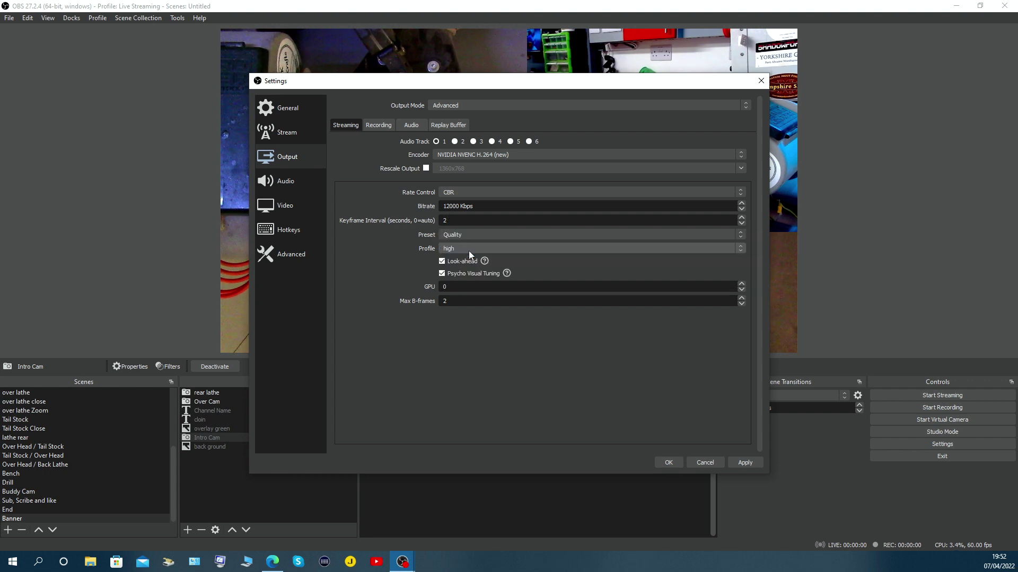
{"action": "left_click", "coordinate": [464, 238]}
{"action": "left_click", "coordinate": [459, 242]}
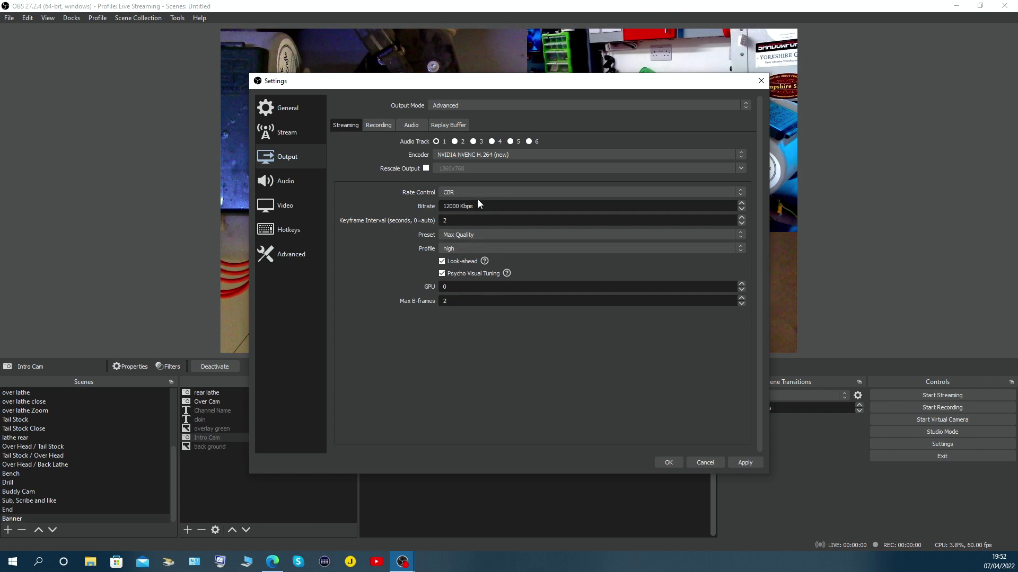
- Show the Recording output tab: mp4, NVENC H.264, 12000 Kbps CBR, Max Quality
{"action": "left_click", "coordinate": [381, 126]}
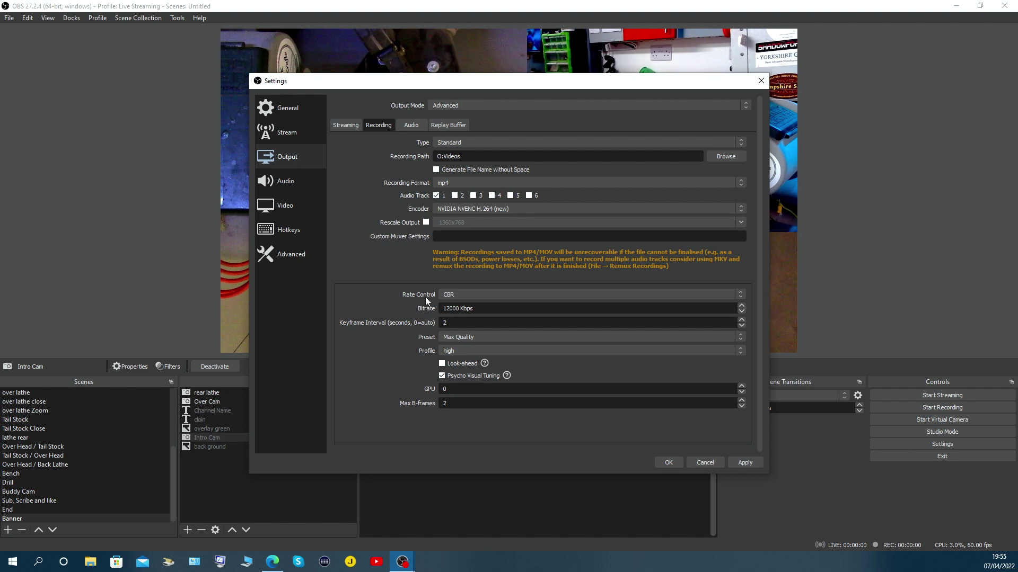
- Show the Audio output tab with Track 1 at 320 and Tracks 2–6 at 160
{"action": "left_click", "coordinate": [411, 127]}
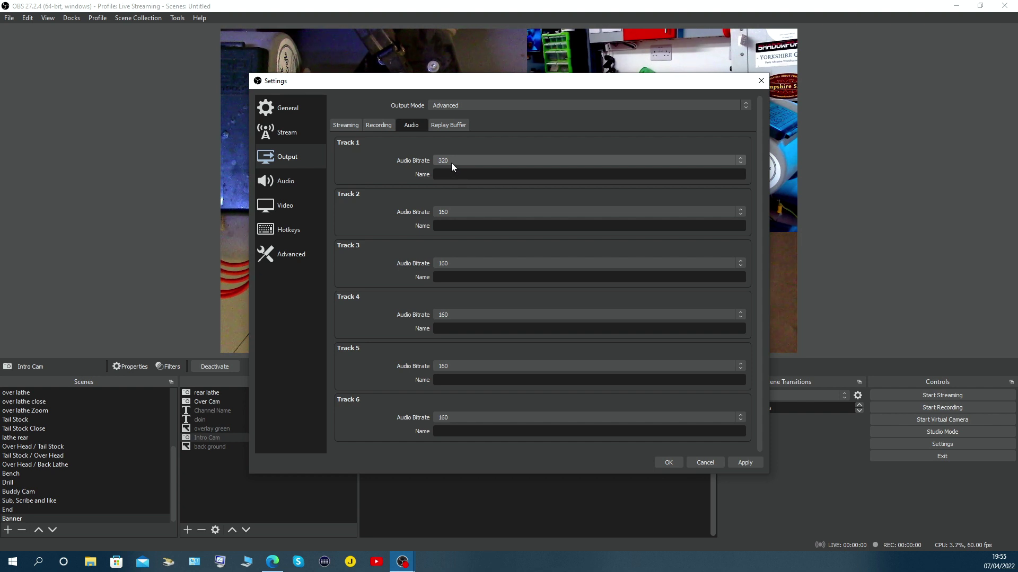
- Open Audio settings and keep the sample rate at 48 kHz
{"action": "left_click", "coordinate": [291, 182]}
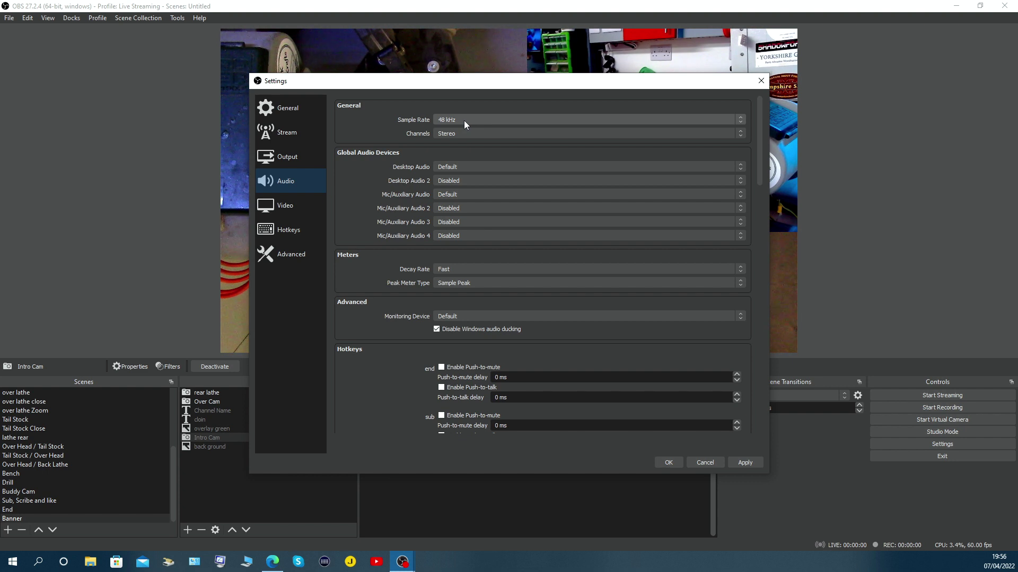
{"action": "left_click", "coordinate": [463, 120]}
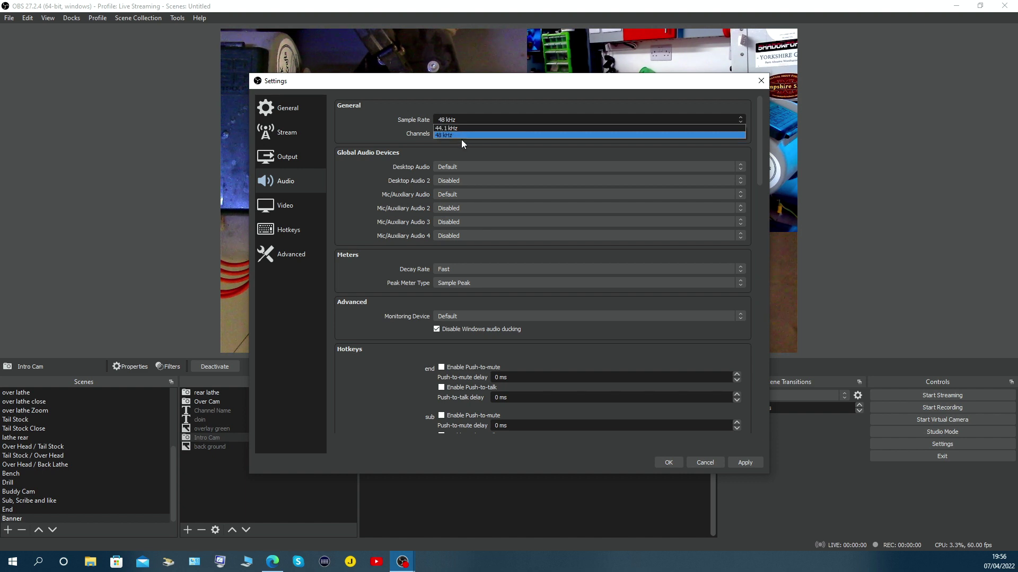
{"action": "left_click", "coordinate": [458, 134]}
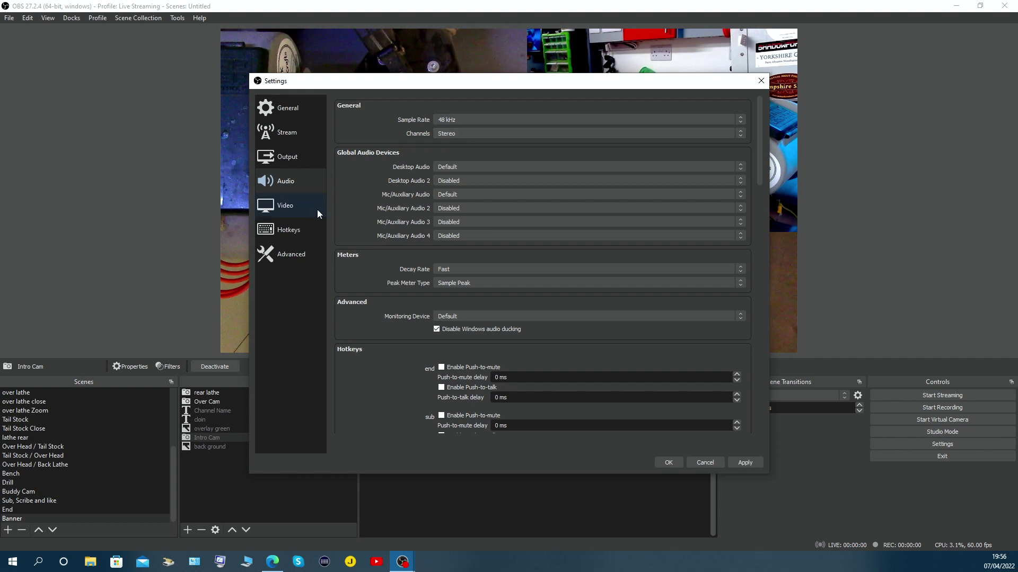
- Keep Video output at 1920x1080 and reselect Lanczos (36 samples) downscaling after trying Bicubic
{"action": "left_click", "coordinate": [287, 211]}
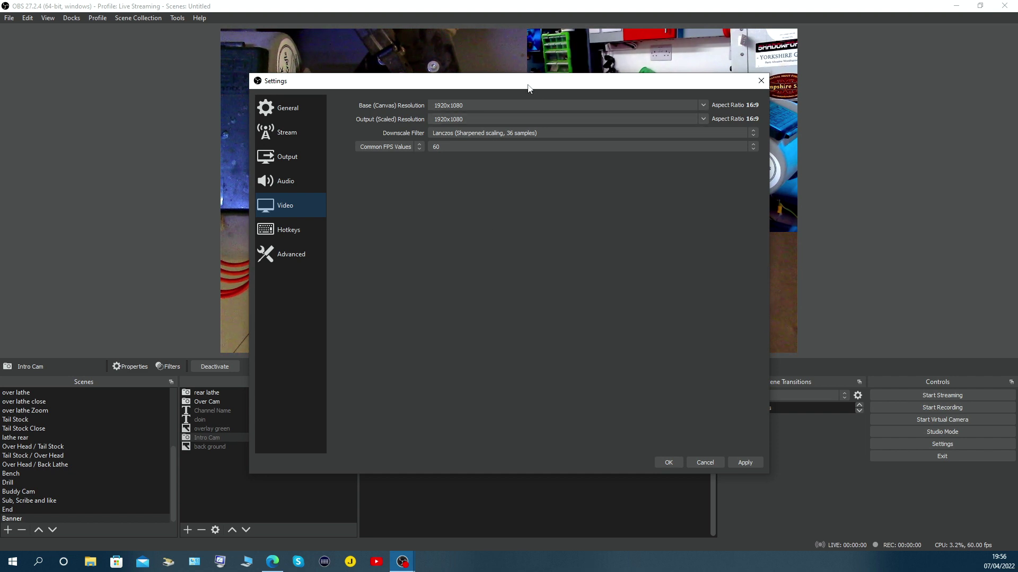
{"action": "left_click_drag", "start_coordinate": [530, 80], "coordinate": [525, 261]}
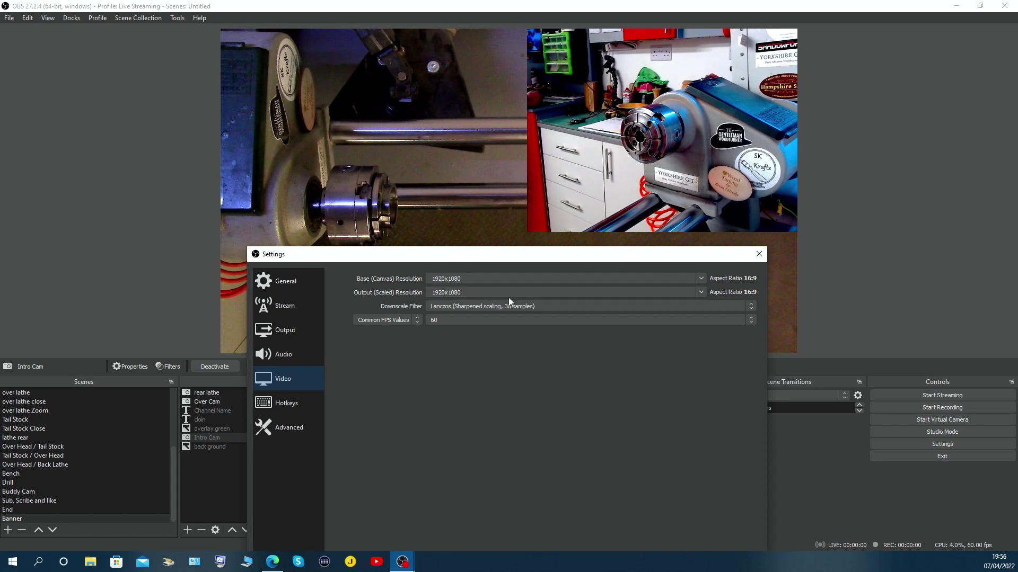
{"action": "left_click", "coordinate": [701, 292]}
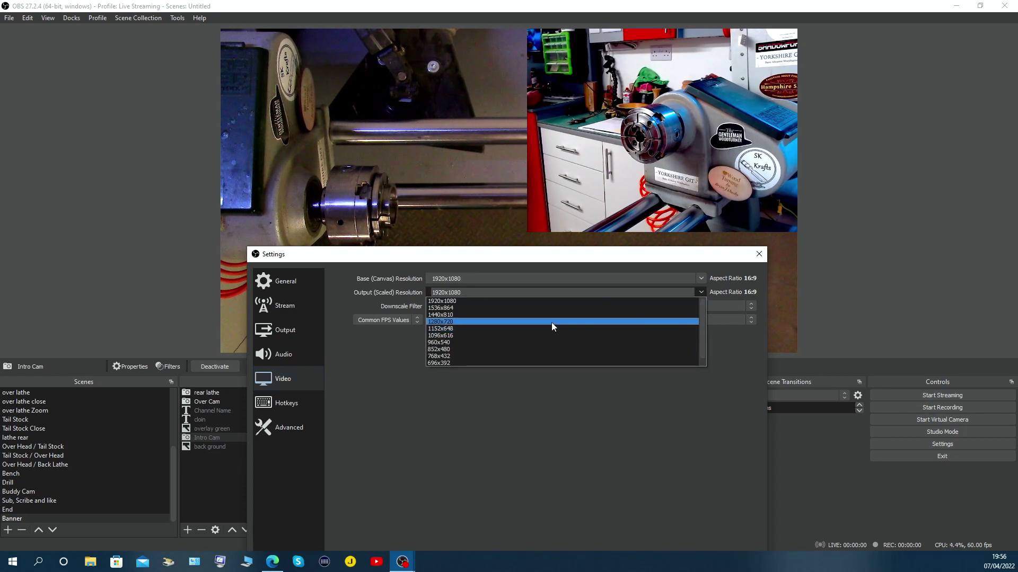
{"action": "left_click", "coordinate": [700, 294]}
{"action": "left_click", "coordinate": [492, 295]}
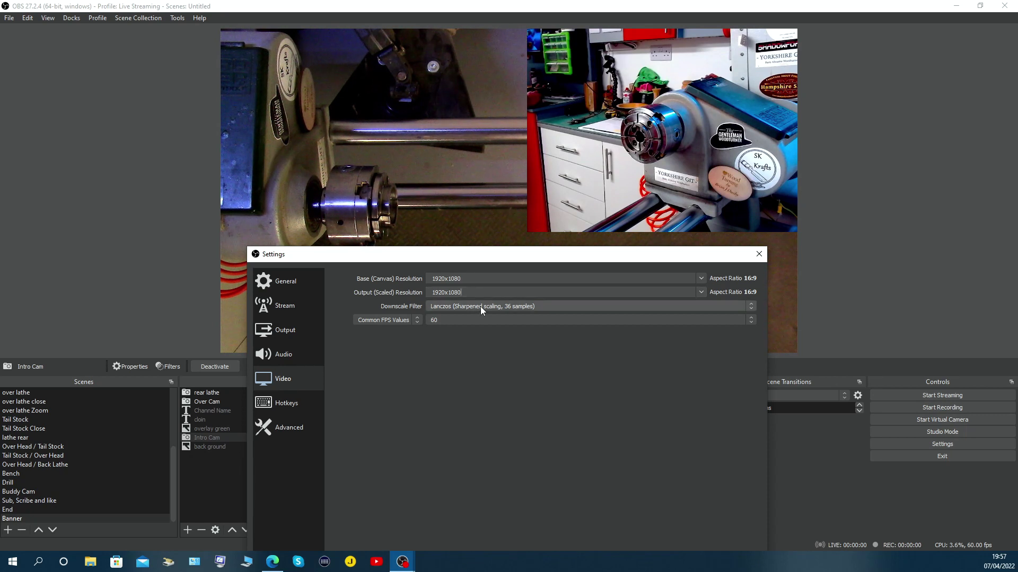
{"action": "left_click", "coordinate": [492, 307]}
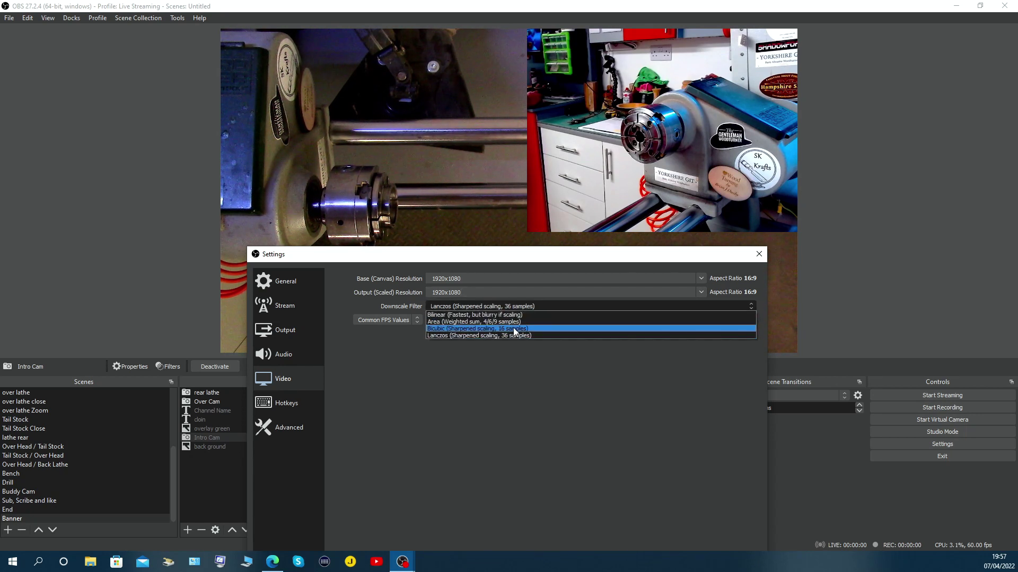
{"action": "left_click", "coordinate": [506, 321]}
{"action": "left_click", "coordinate": [507, 307]}
{"action": "left_click", "coordinate": [515, 336]}
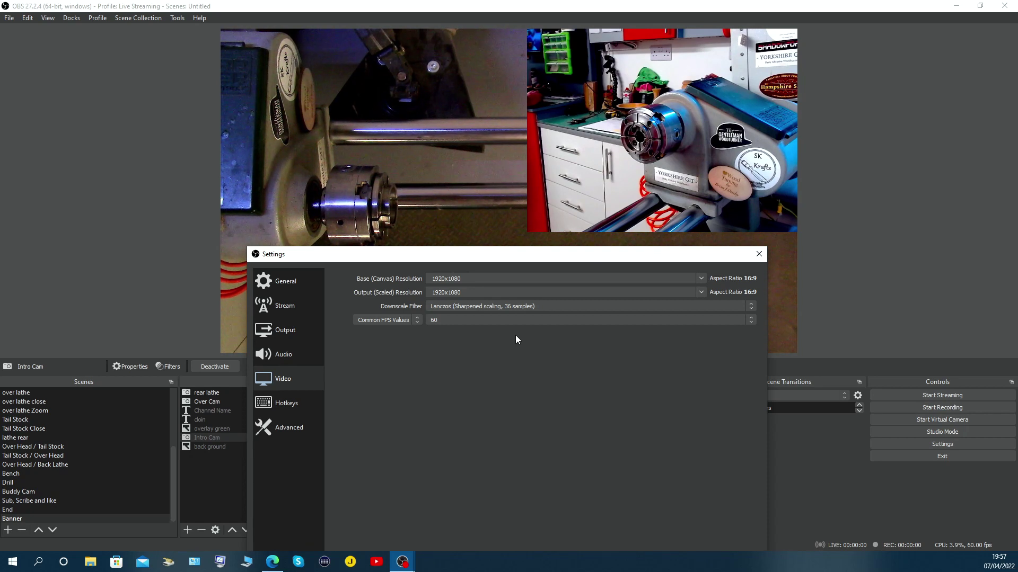
{"action": "left_click", "coordinate": [461, 321]}
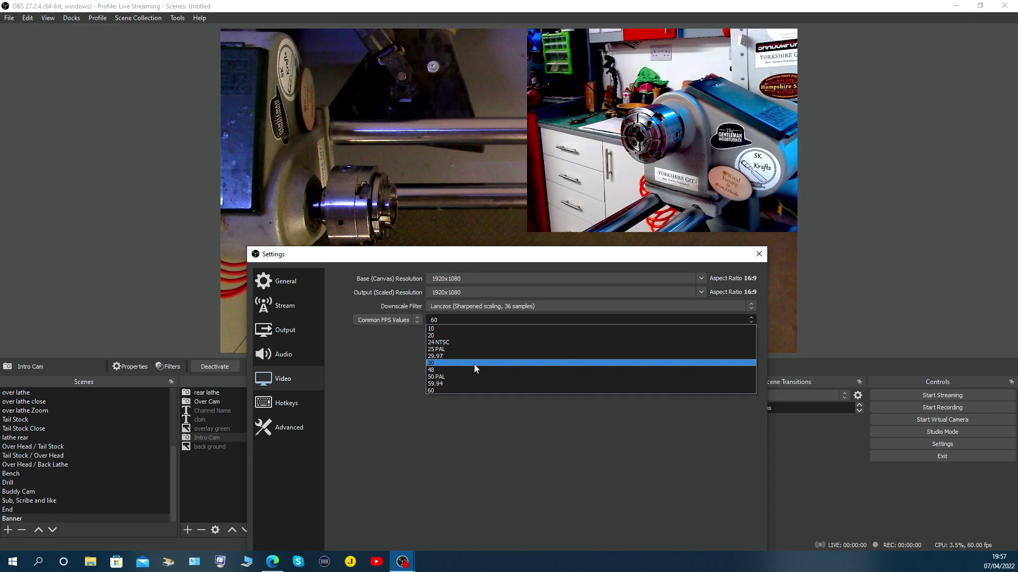
{"action": "left_click", "coordinate": [470, 391]}
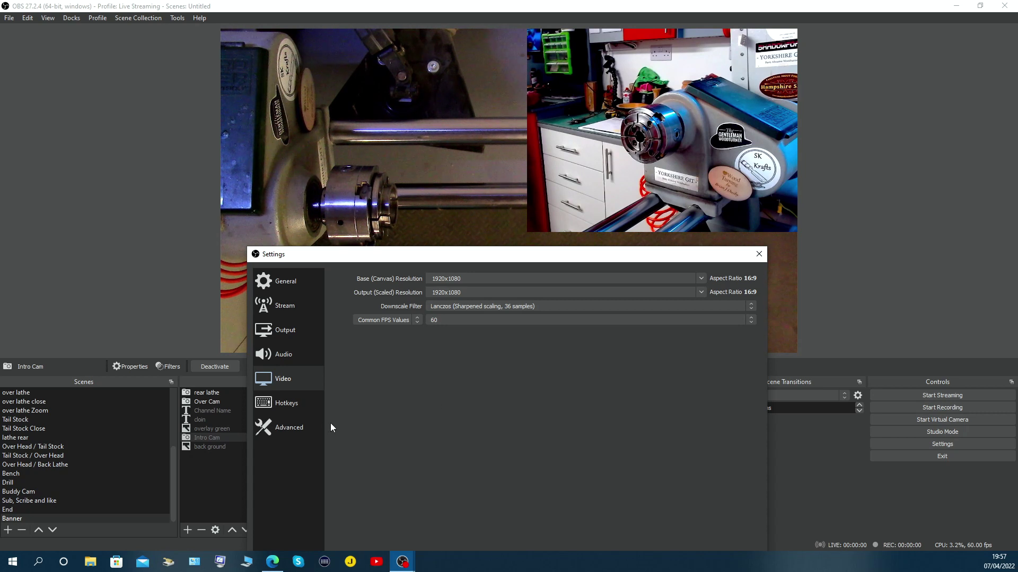
- Scroll through the Hotkeys settings page
{"action": "left_click", "coordinate": [291, 406]}
{"action": "scroll", "coordinate": [468, 380], "scroll_direction": "down", "scroll_amount": 3}
{"action": "scroll", "coordinate": [466, 385], "scroll_direction": "down", "scroll_amount": 3}
{"action": "scroll", "coordinate": [467, 385], "scroll_direction": "down", "scroll_amount": 3}
{"action": "scroll", "coordinate": [462, 409], "scroll_direction": "down", "scroll_amount": 3}
{"action": "scroll", "coordinate": [460, 409], "scroll_direction": "up", "scroll_amount": 6}
{"action": "scroll", "coordinate": [460, 409], "scroll_direction": "up", "scroll_amount": 6}
- In Advanced settings, keep colour range Full and colour space 709
{"action": "left_click", "coordinate": [286, 428]}
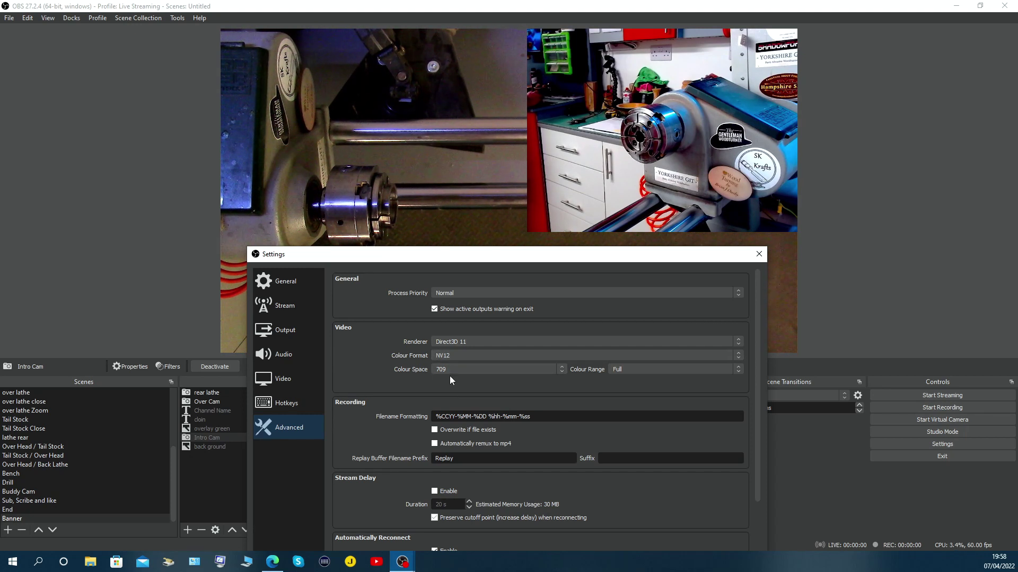
{"action": "left_click", "coordinate": [637, 369]}
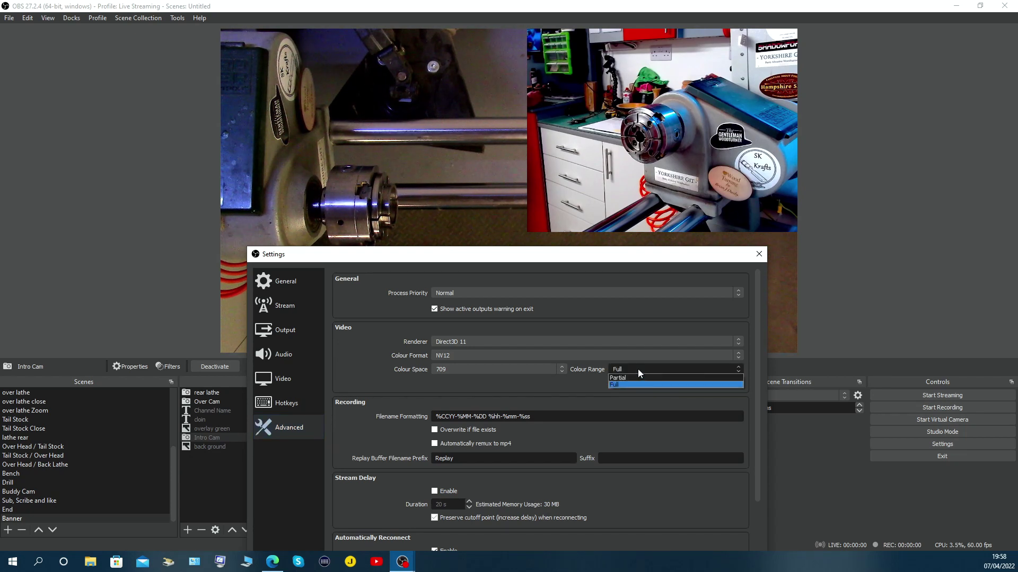
{"action": "left_click", "coordinate": [637, 370]}
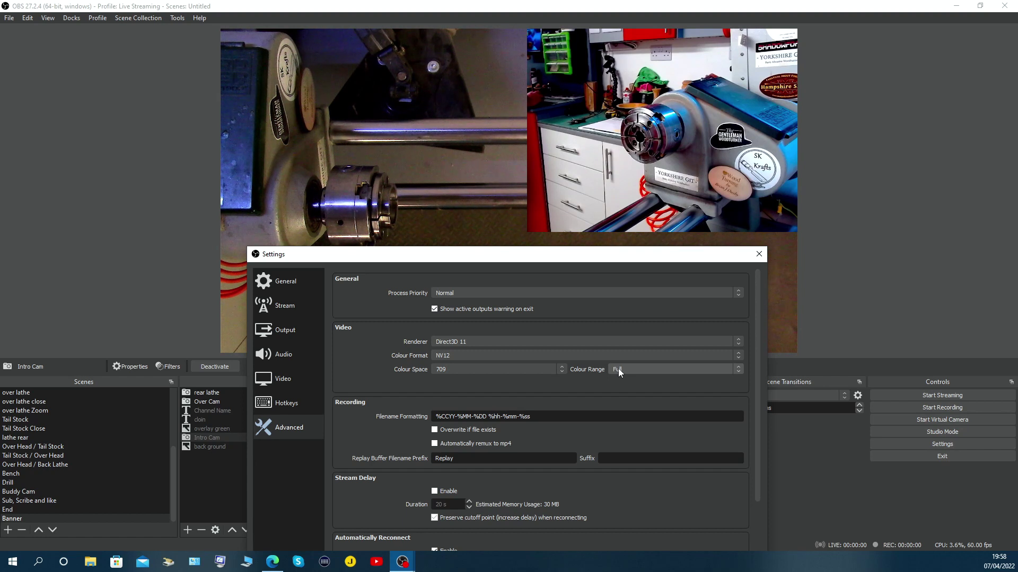
{"action": "left_click", "coordinate": [453, 371]}
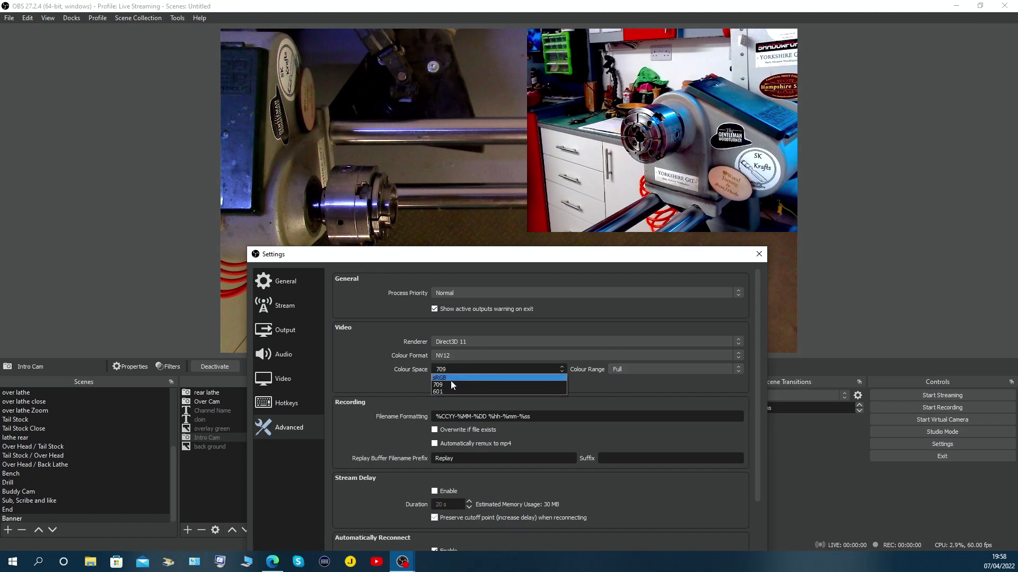
{"action": "left_click", "coordinate": [453, 370]}
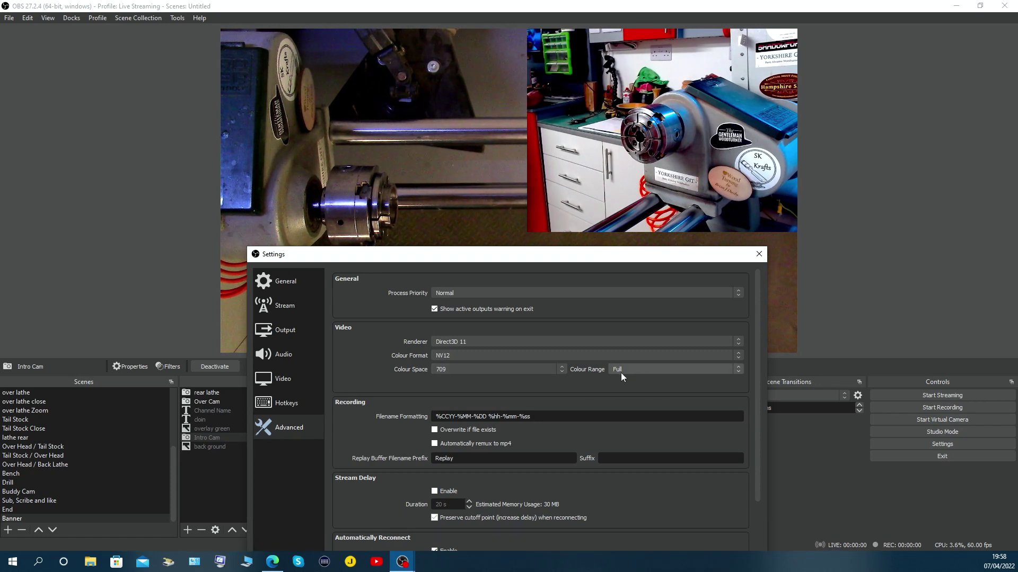
- Move the Settings window up and confirm all changes with OK
{"action": "left_click_drag", "start_coordinate": [590, 259], "coordinate": [590, 83]}
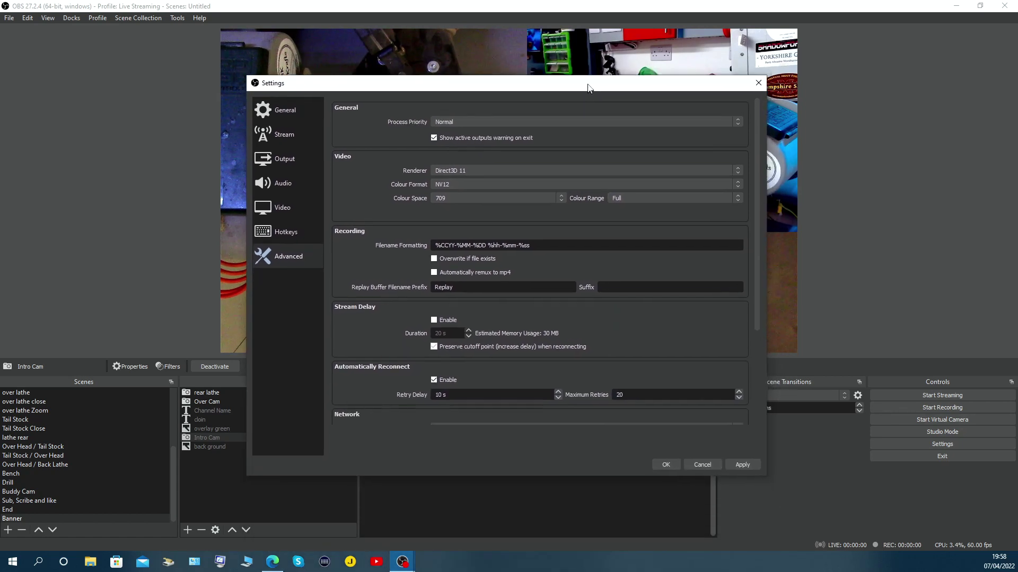
{"action": "left_click", "coordinate": [666, 461]}
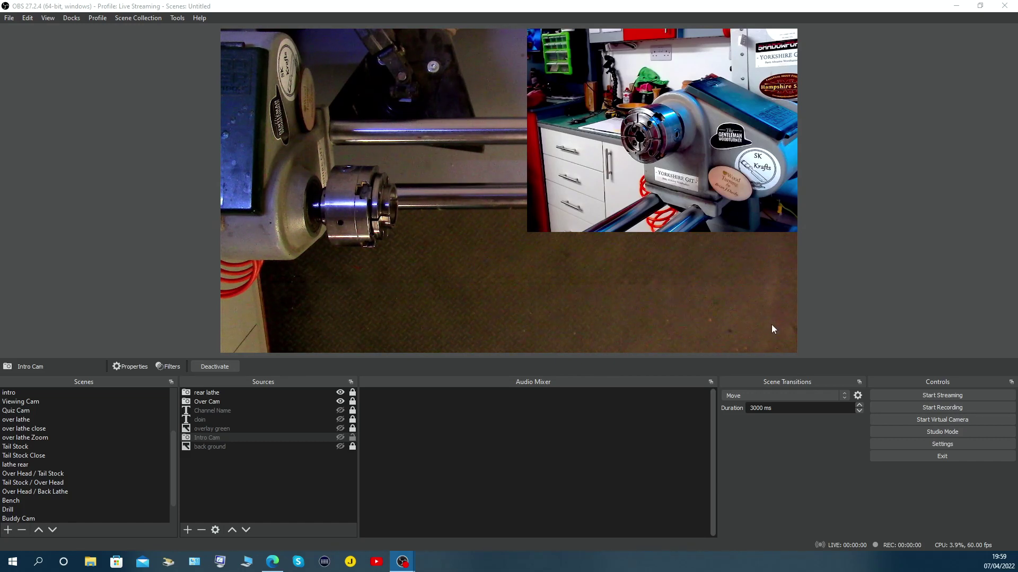
- Record the lathe scene for about 46 seconds, then stop, saving an mp4
{"action": "left_click", "coordinate": [933, 412]}
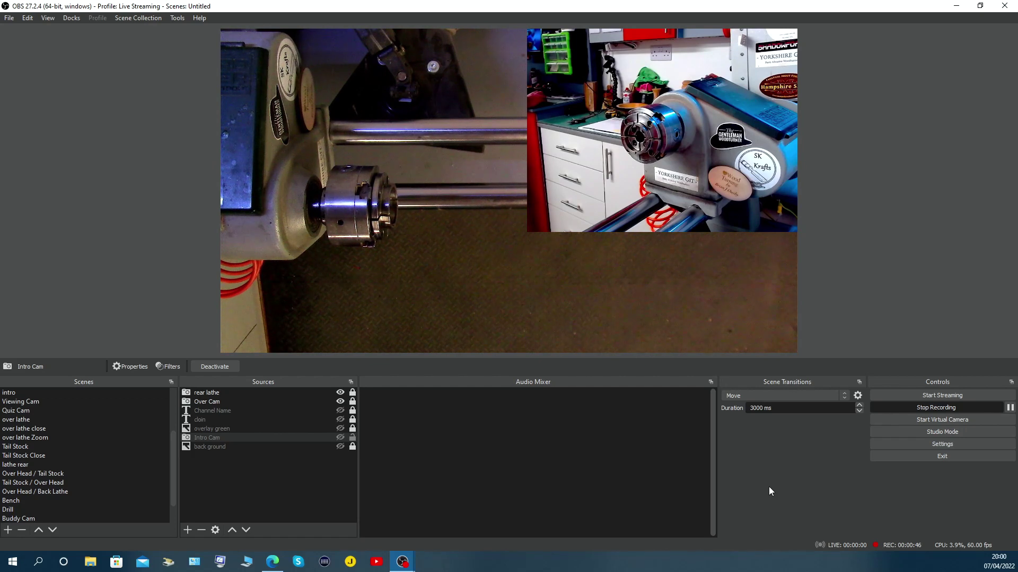
{"action": "left_click", "coordinate": [940, 406]}
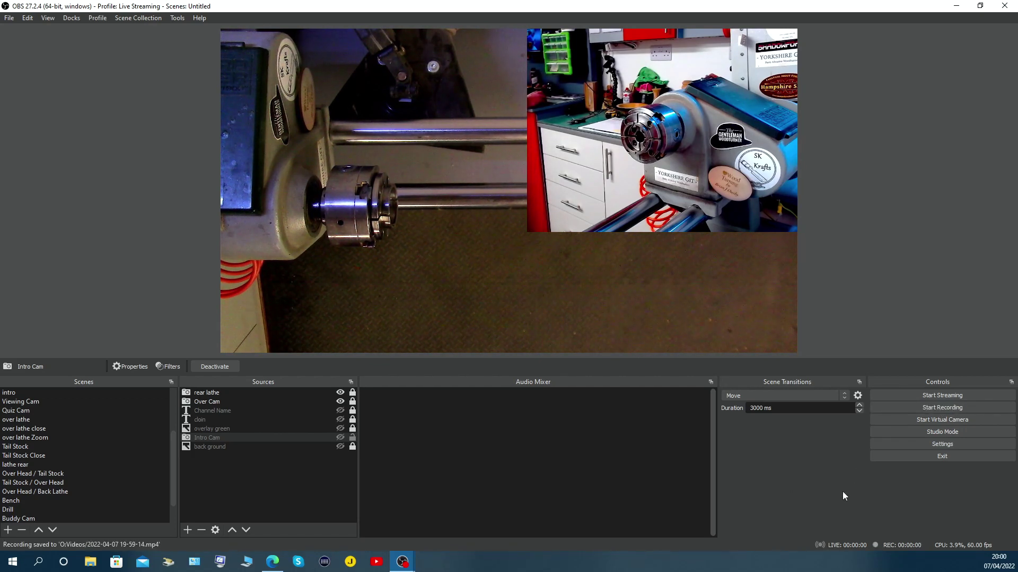